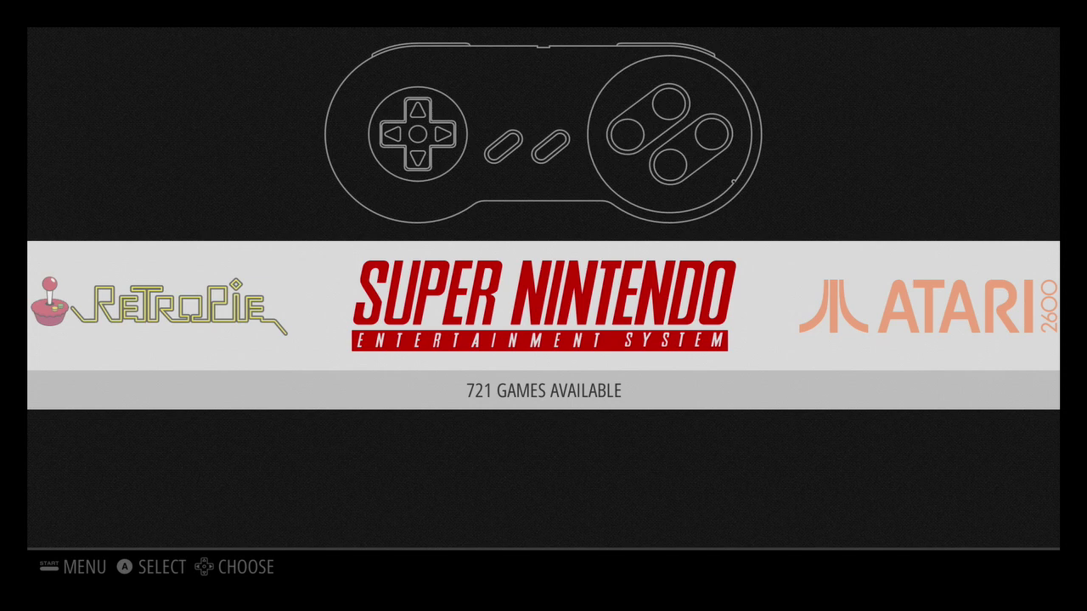
# Examine the RetroPie entry among the game systems, including its list of configuration items from Audio to ES Themes
pyautogui.press('Left')
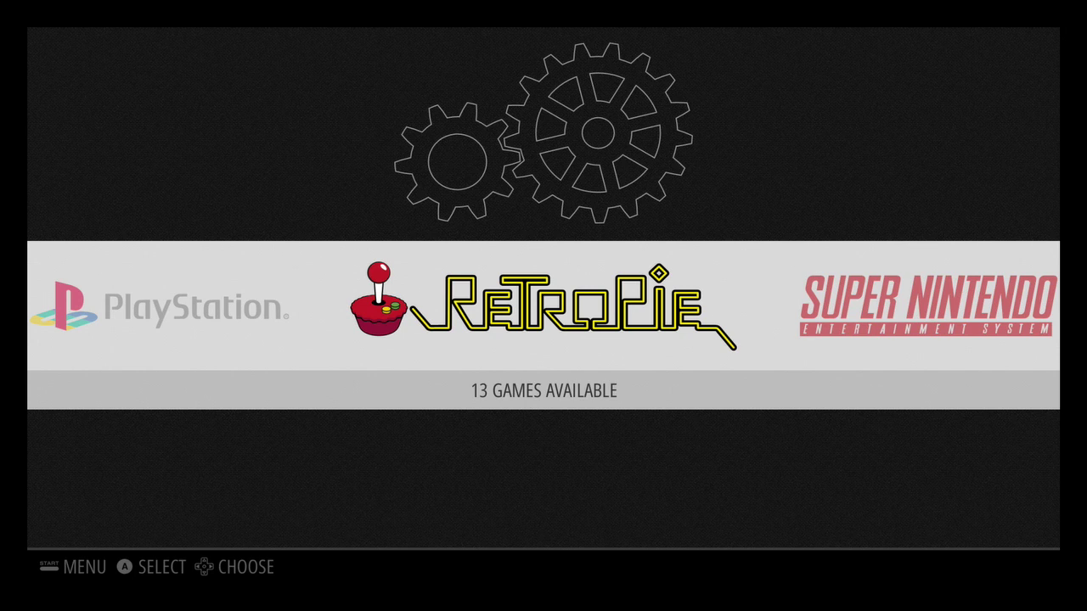
pyautogui.press('Return')
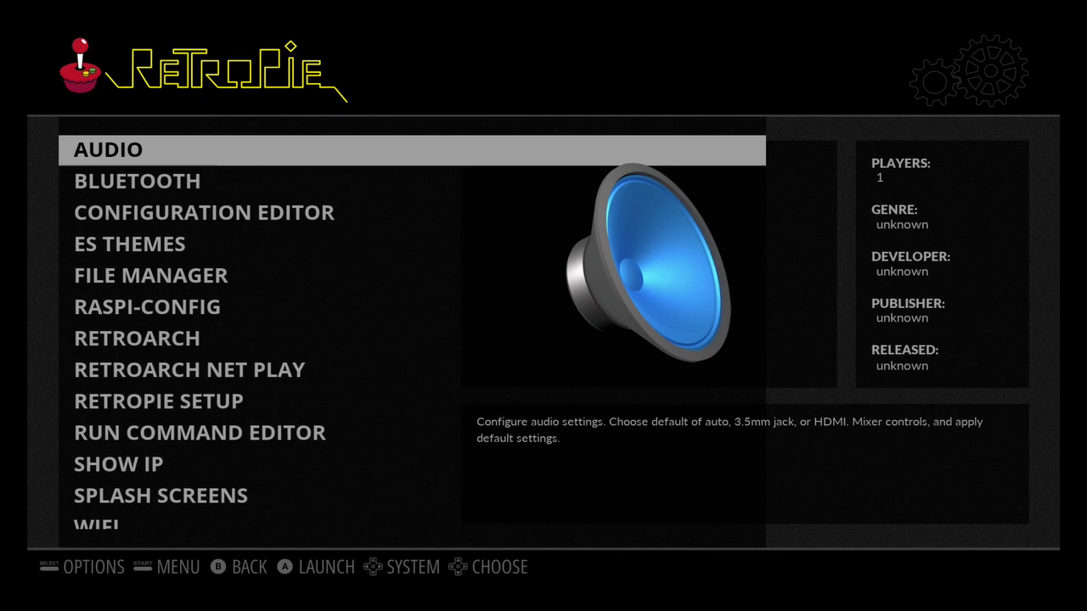
pyautogui.press('Down')
pyautogui.press('Down')
pyautogui.press('Down')
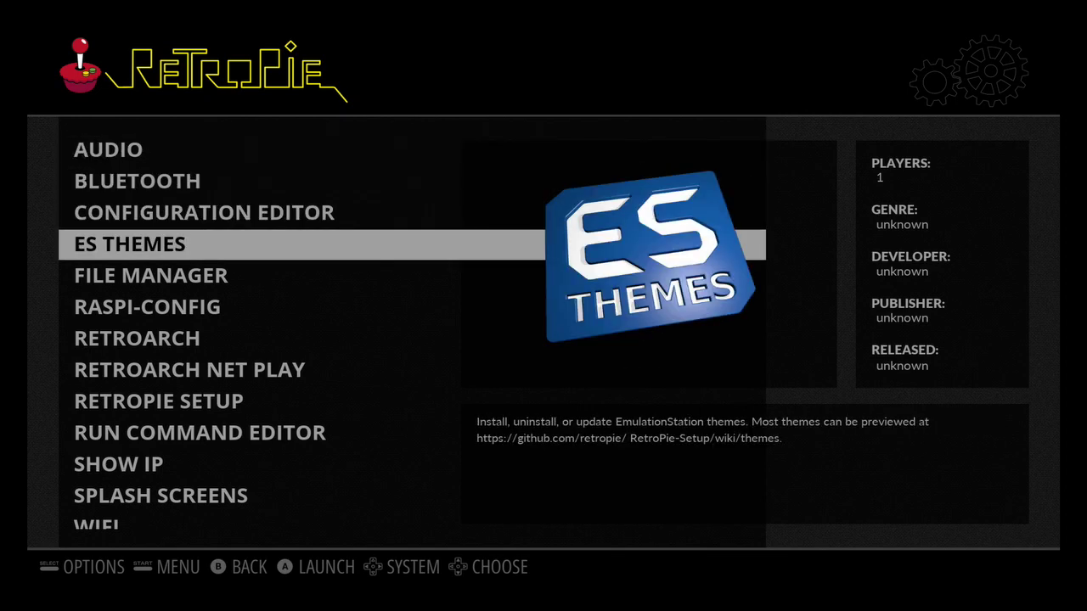
pyautogui.press('Escape')
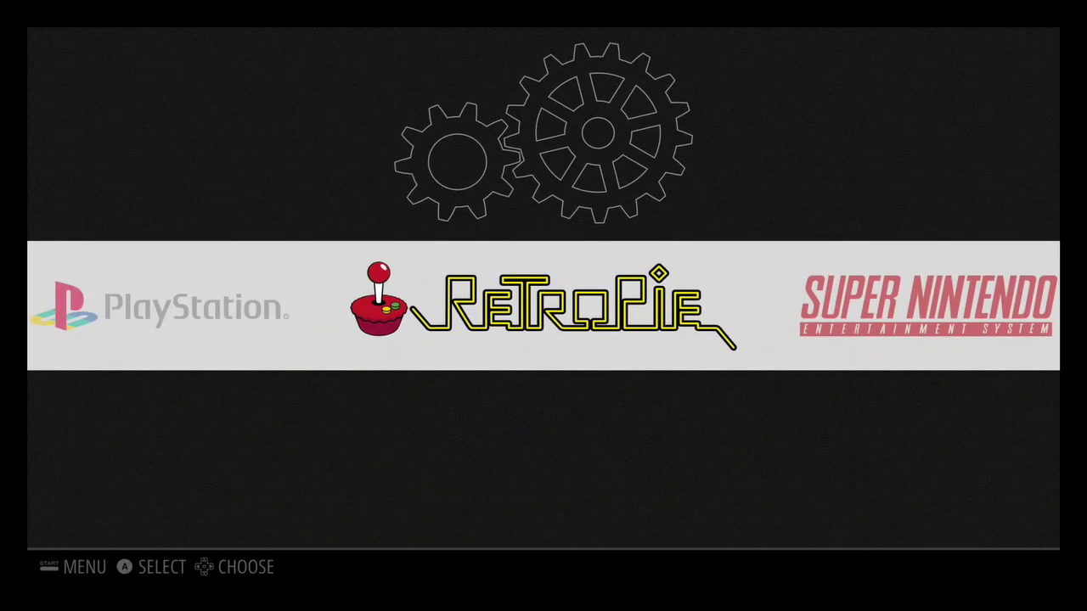
pyautogui.press('Left')
pyautogui.press('Right')
pyautogui.press('Right')
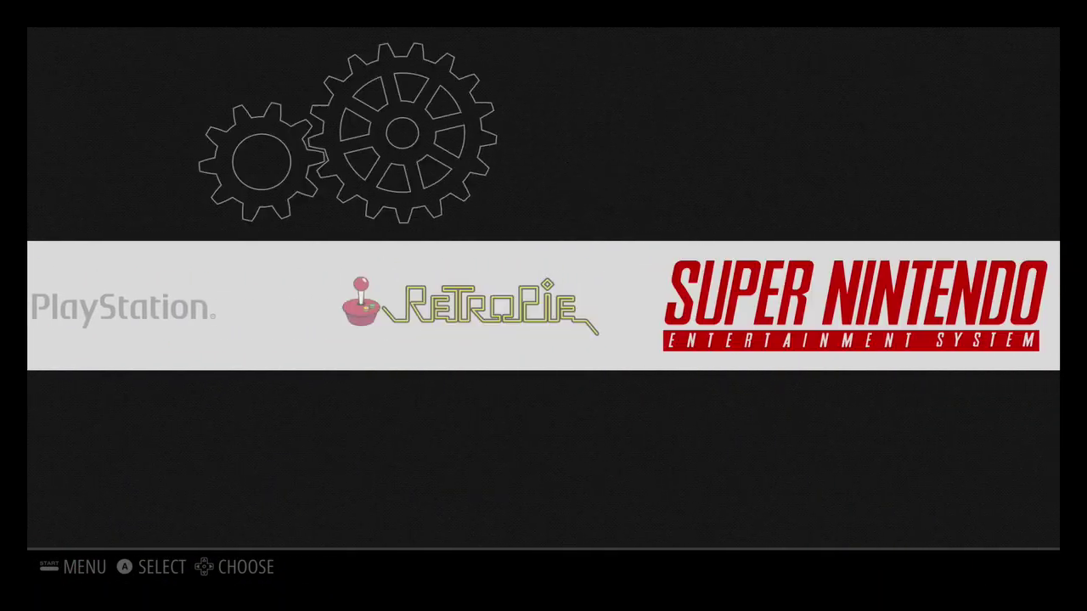
pyautogui.press('Right')
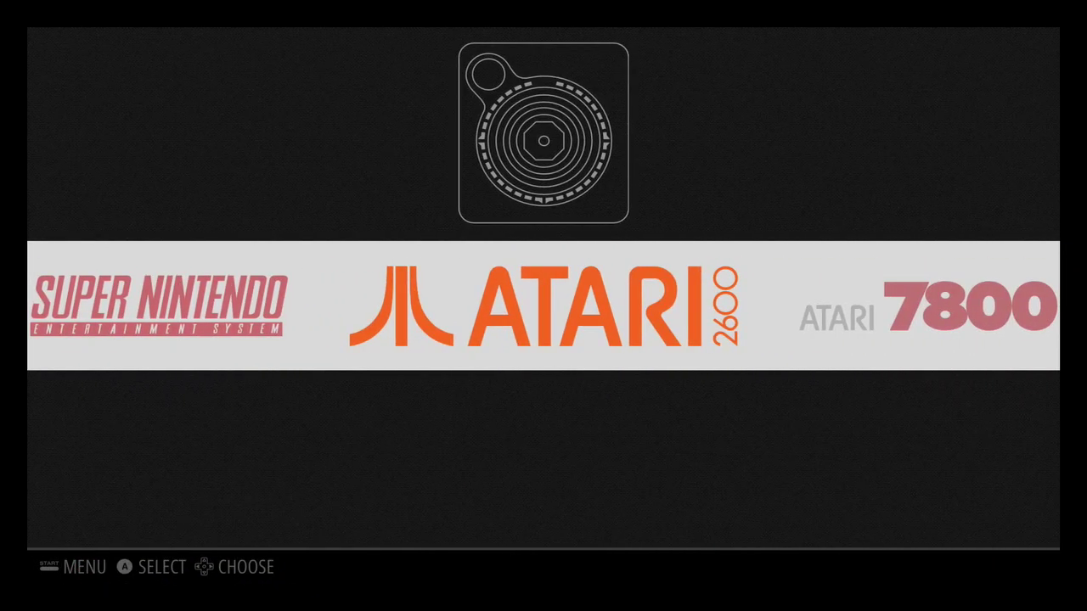
pyautogui.press('Left')
pyautogui.press('Left')
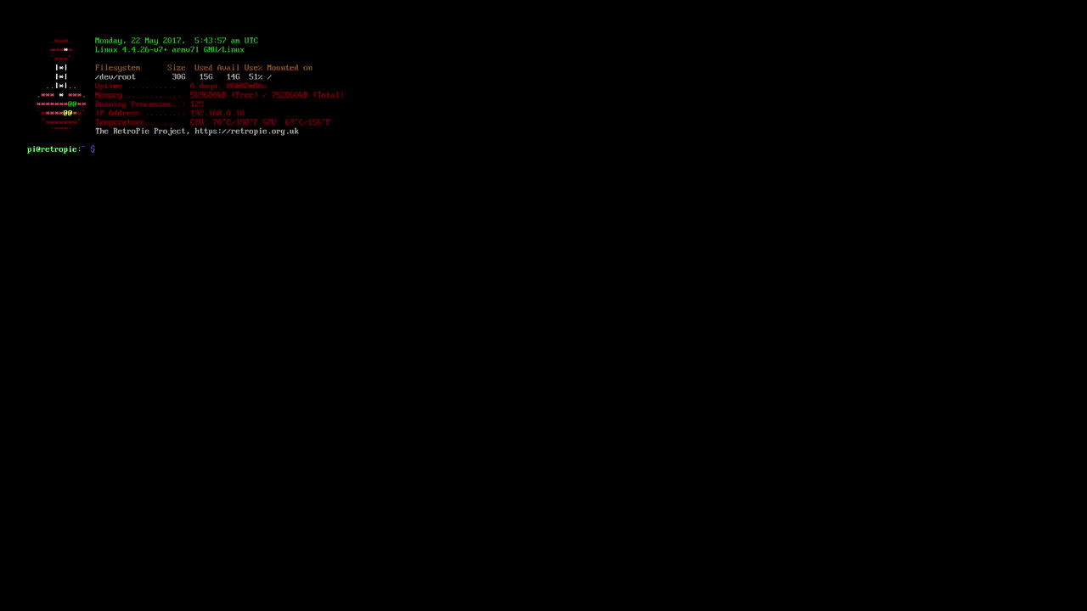
# Go to the RetroPie-Setup directory in the terminal and run retropie_setup.sh with sudo
pyautogui.write('cd RetroPie-Setup')
pyautogui.press('Return')
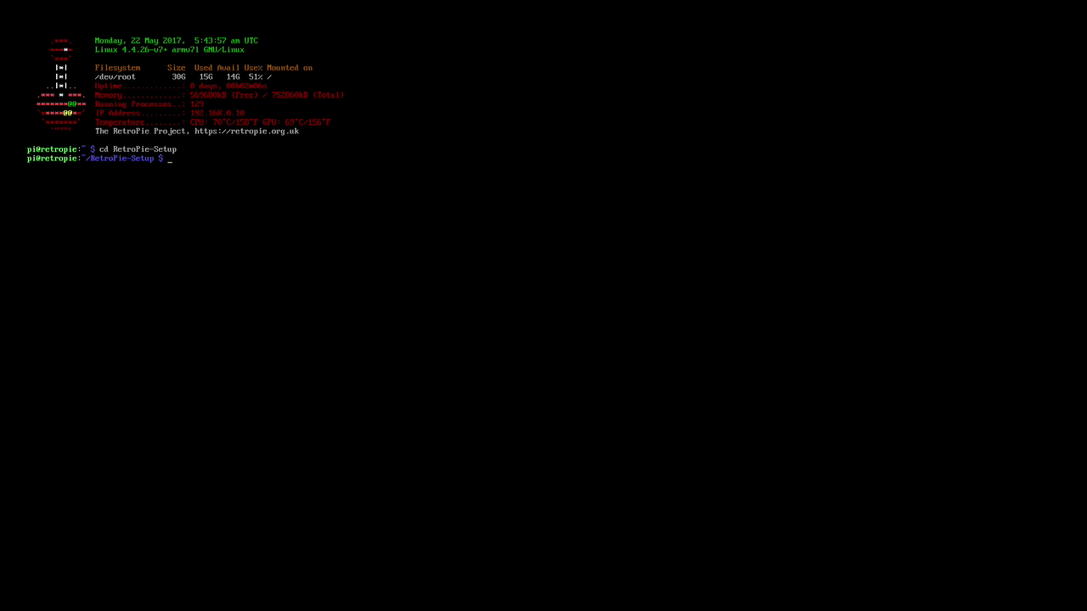
pyautogui.write('sudo ./retropie_setup.sh')
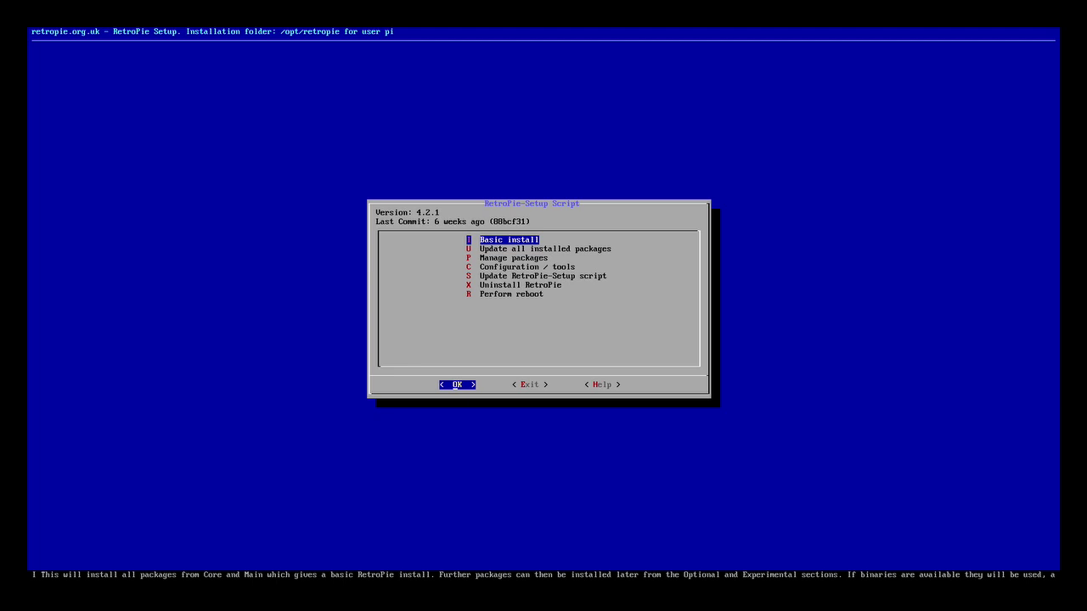
# Open the list of core packages in the setup script's package management
pyautogui.press('Down')
pyautogui.press('Down')
pyautogui.press('Down')
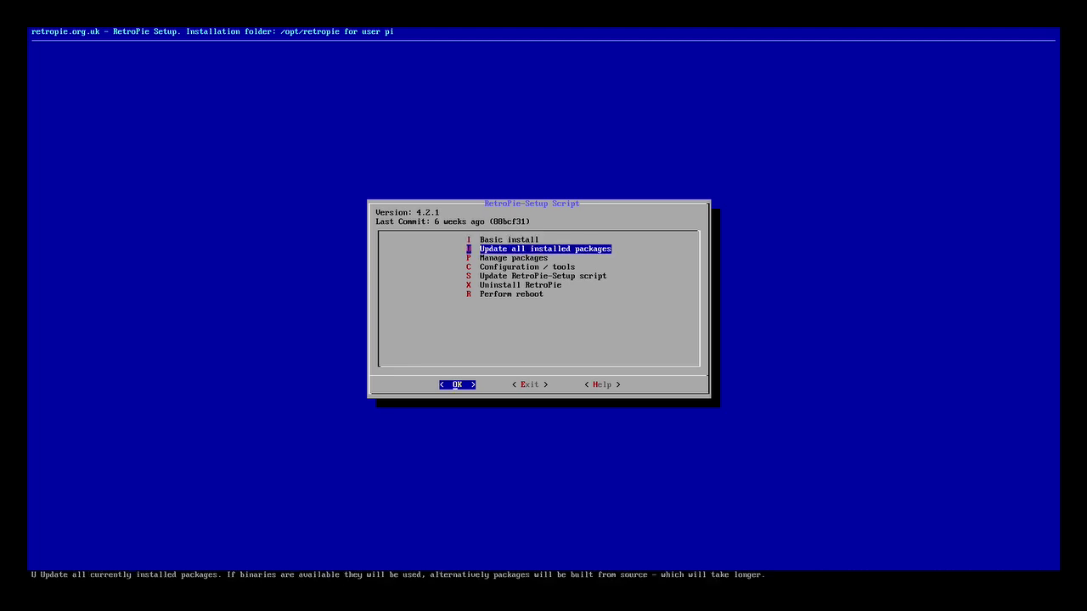
pyautogui.press('Up')
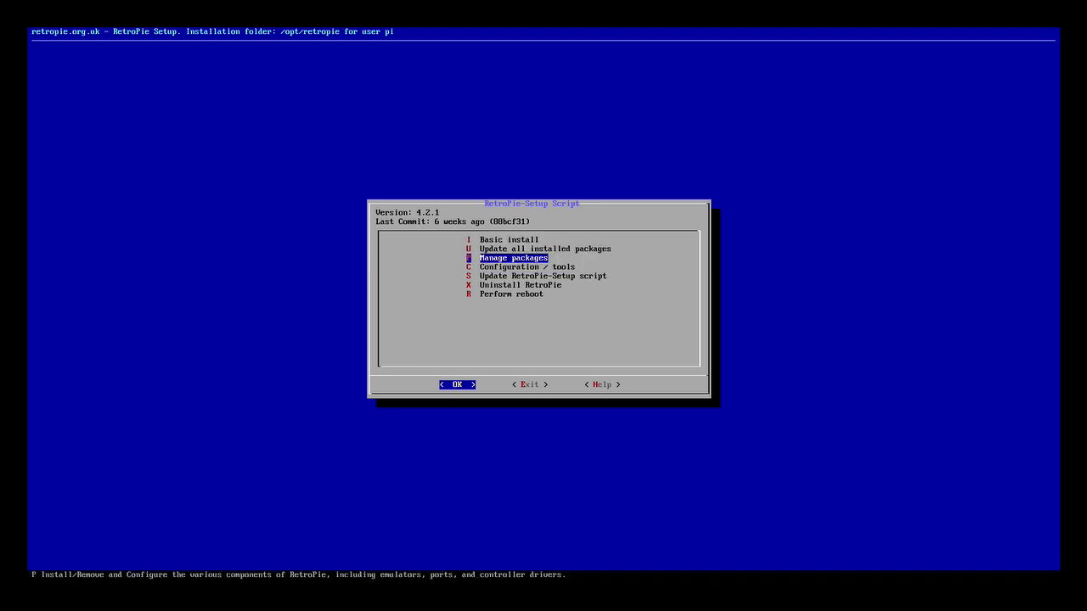
pyautogui.press('Return')
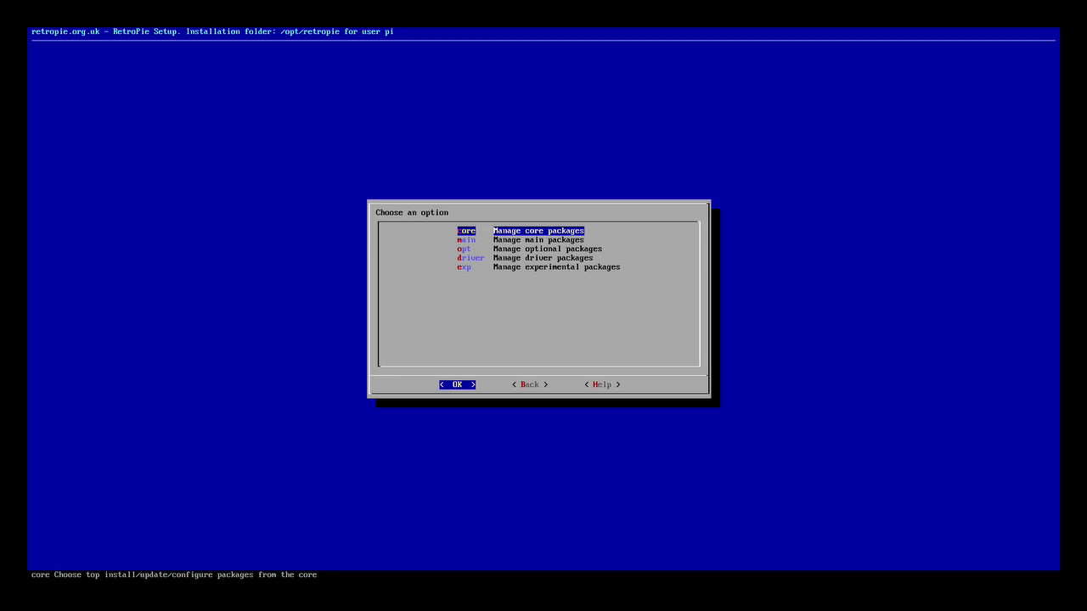
pyautogui.press('Return')
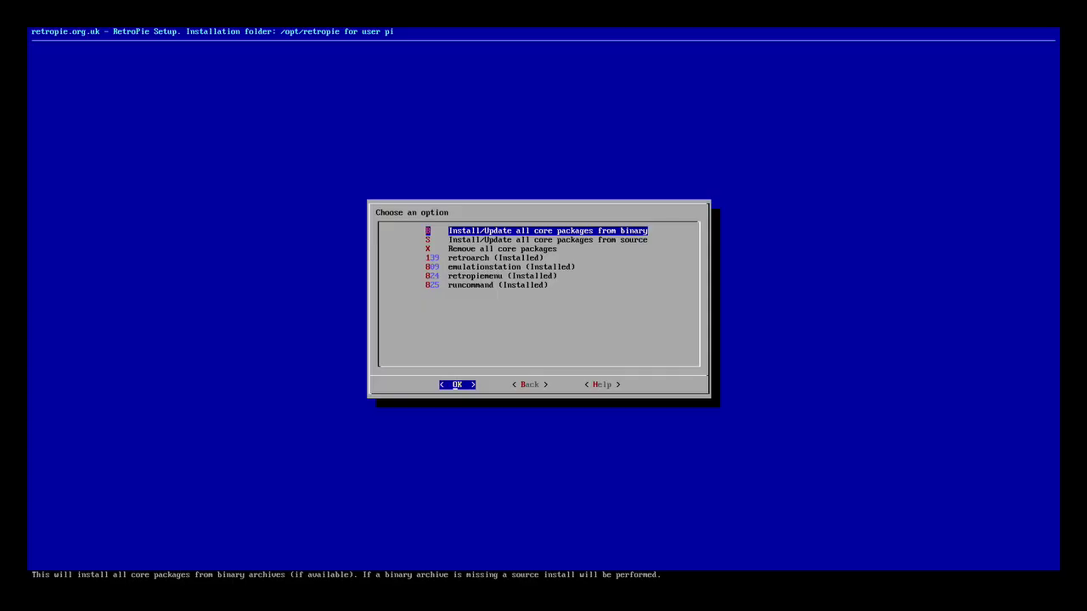
# Remove the installed retropiemenu core package
pyautogui.press('Down')
pyautogui.press('Down')
pyautogui.press('Down')
pyautogui.press('Down')
pyautogui.press('Down')
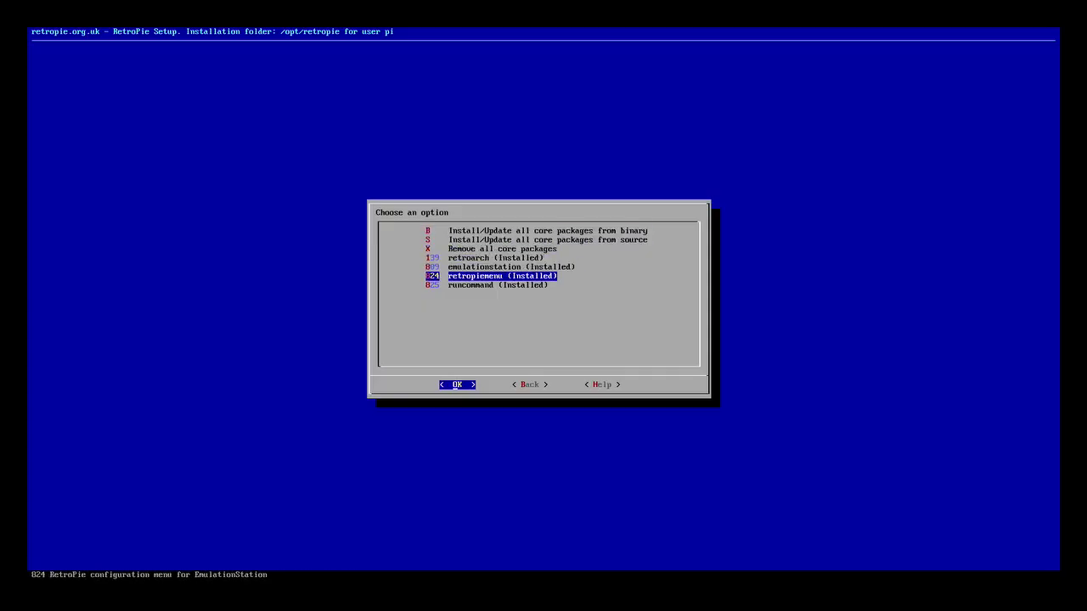
pyautogui.press('Return')
pyautogui.press('Down')
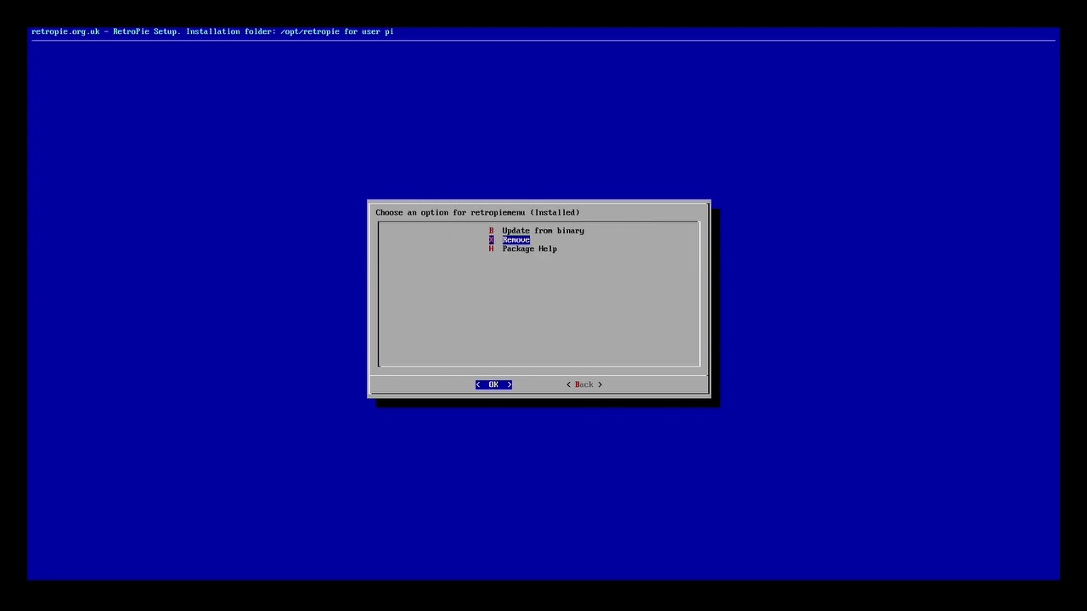
pyautogui.press('Return')
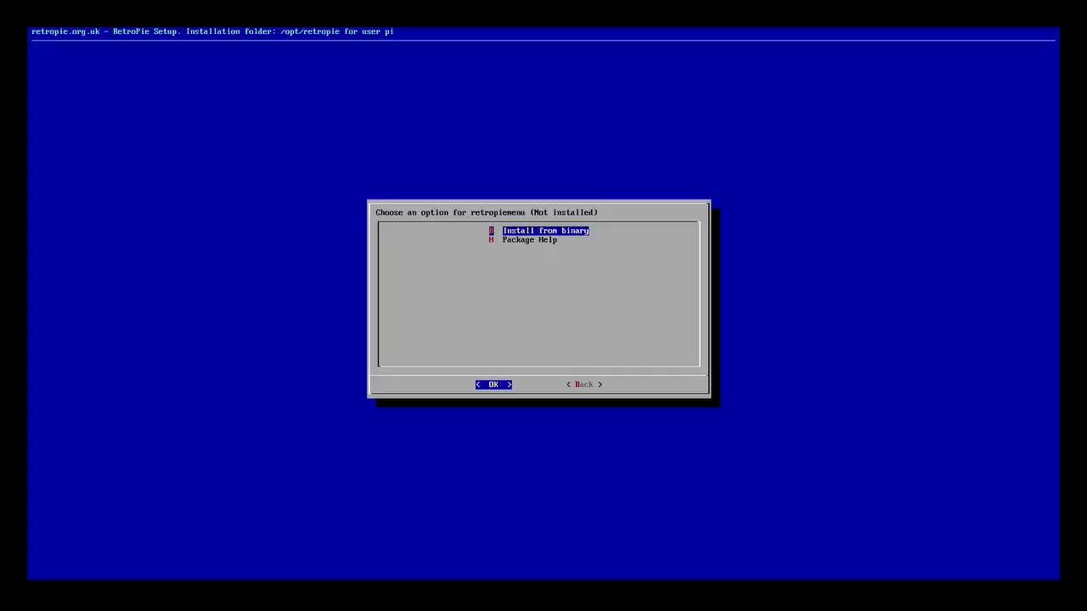
# Leave package management for the setup script's main menu and perform a reboot
pyautogui.press('Right')
pyautogui.press('Return')
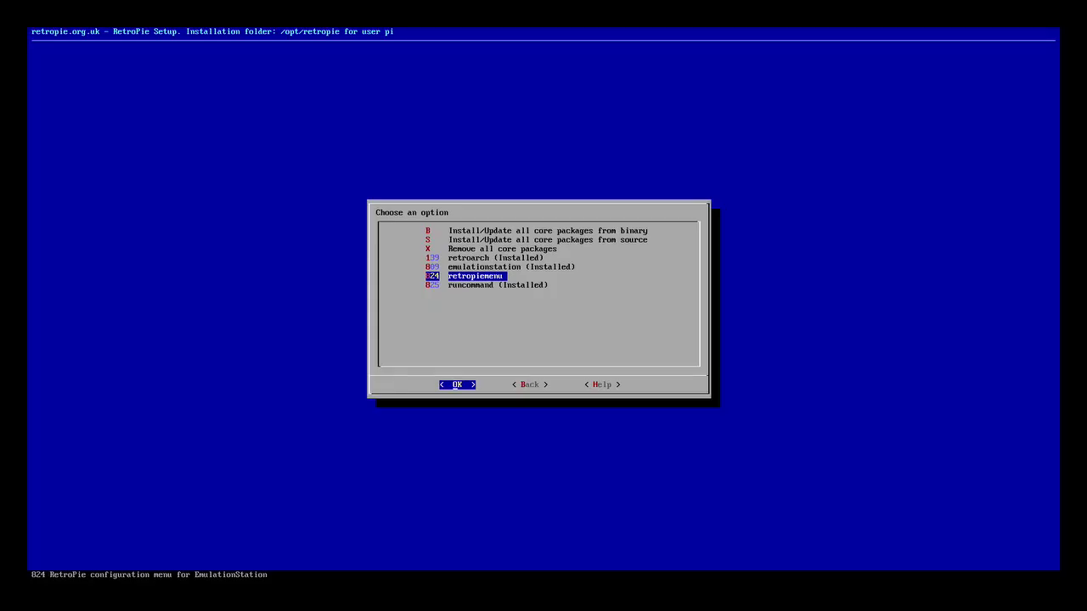
pyautogui.press('Right')
pyautogui.press('Return')
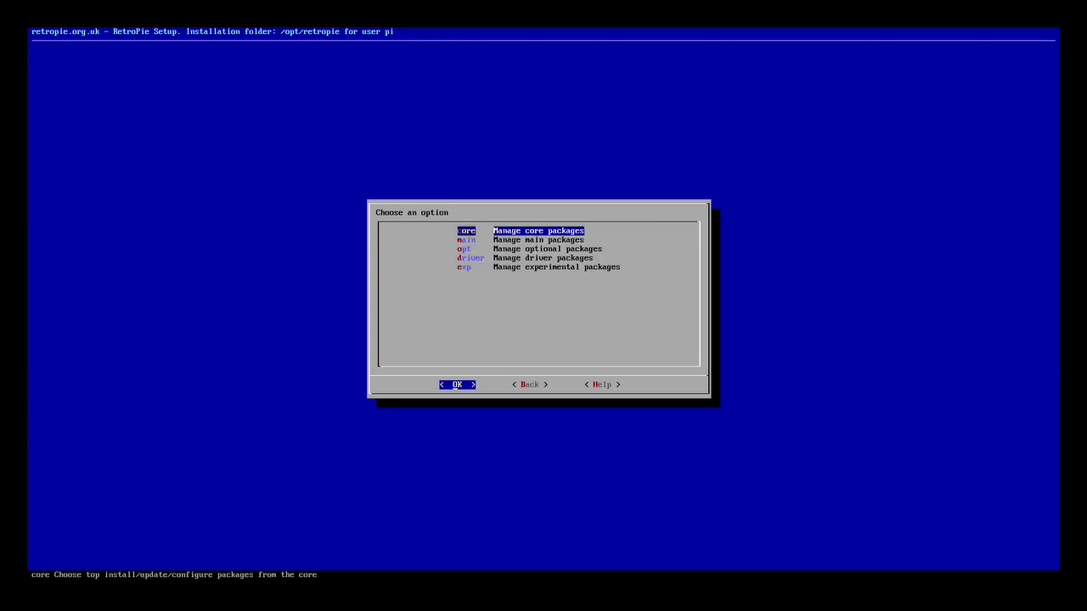
pyautogui.press('Right')
pyautogui.press('Return')
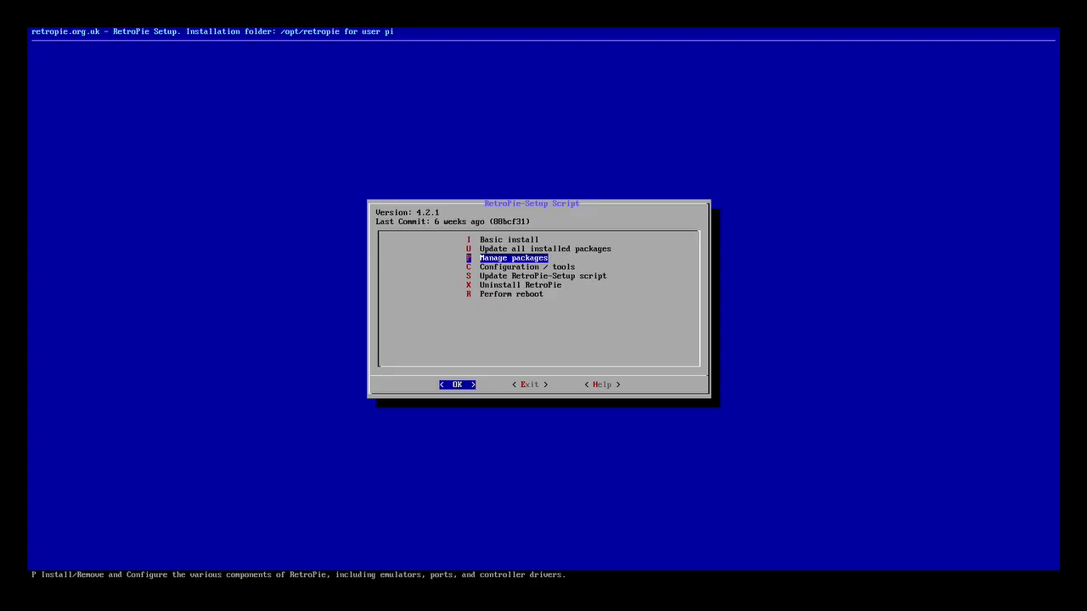
pyautogui.press('Down')
pyautogui.press('Down')
pyautogui.press('Down')
pyautogui.press('Down')
pyautogui.press('Return')
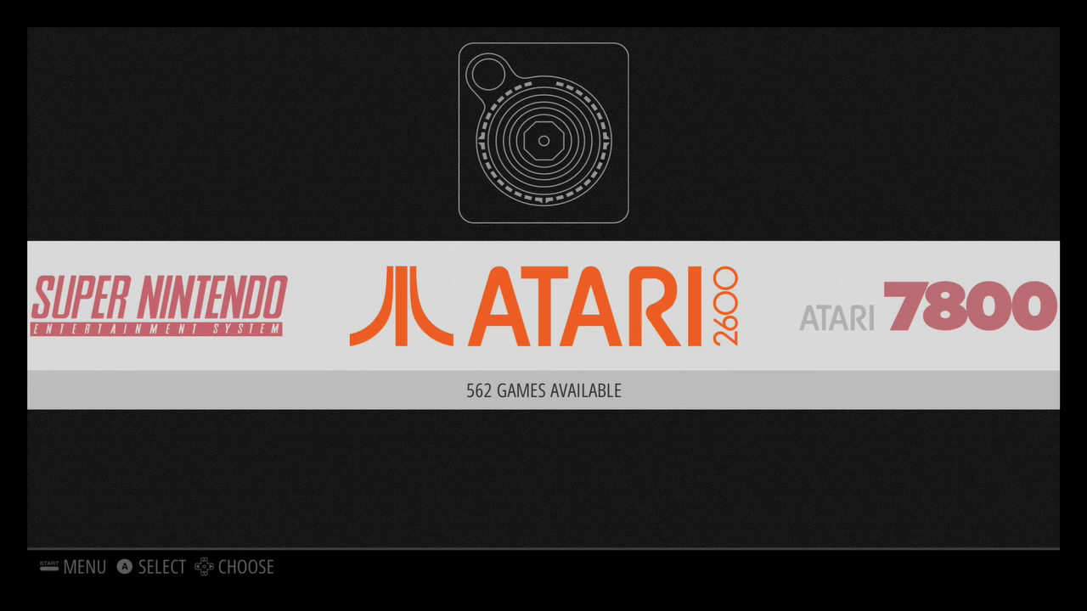
# Look through all game systems from Atari 2600 to PlayStation to check whether the RetroPie entry is still listed
pyautogui.press('Right')
pyautogui.press('Right')
pyautogui.press('Right')
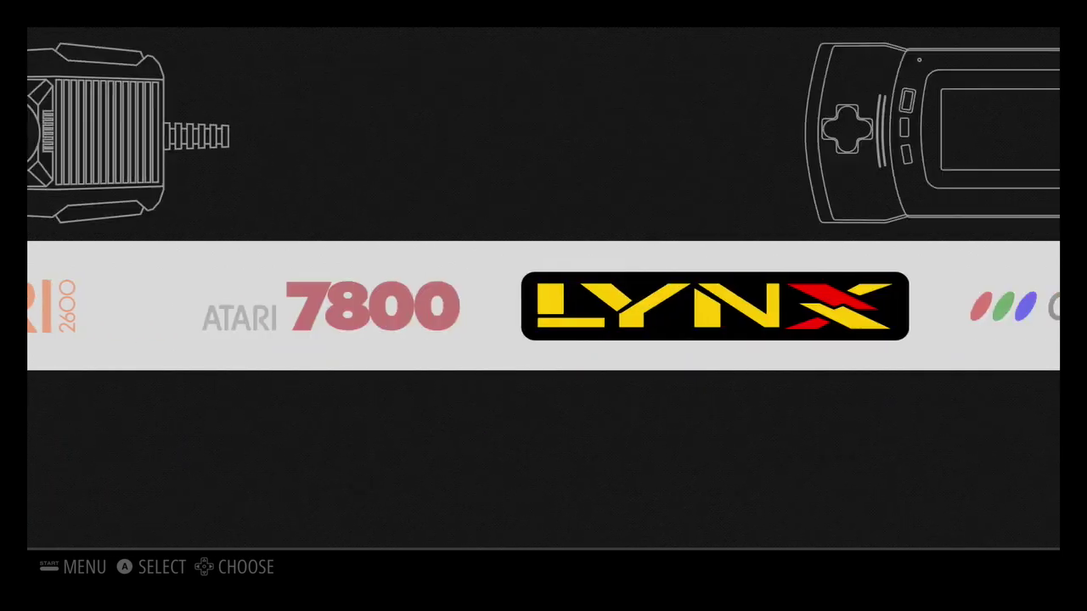
pyautogui.press('Right')
pyautogui.press('Right')
pyautogui.press('Right')
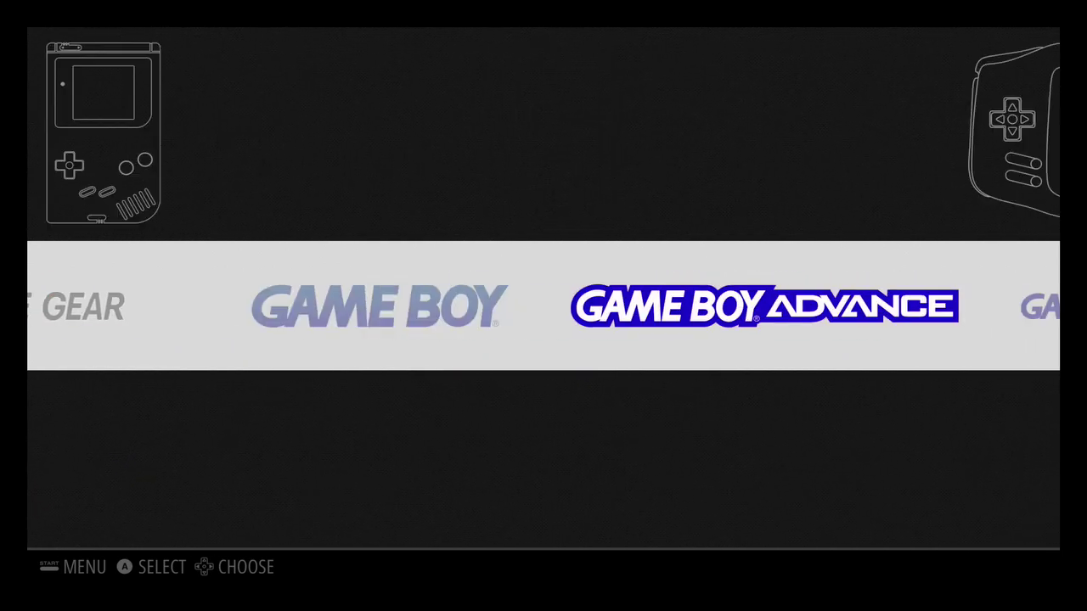
pyautogui.press('Right')
pyautogui.press('Right')
pyautogui.press('Right')
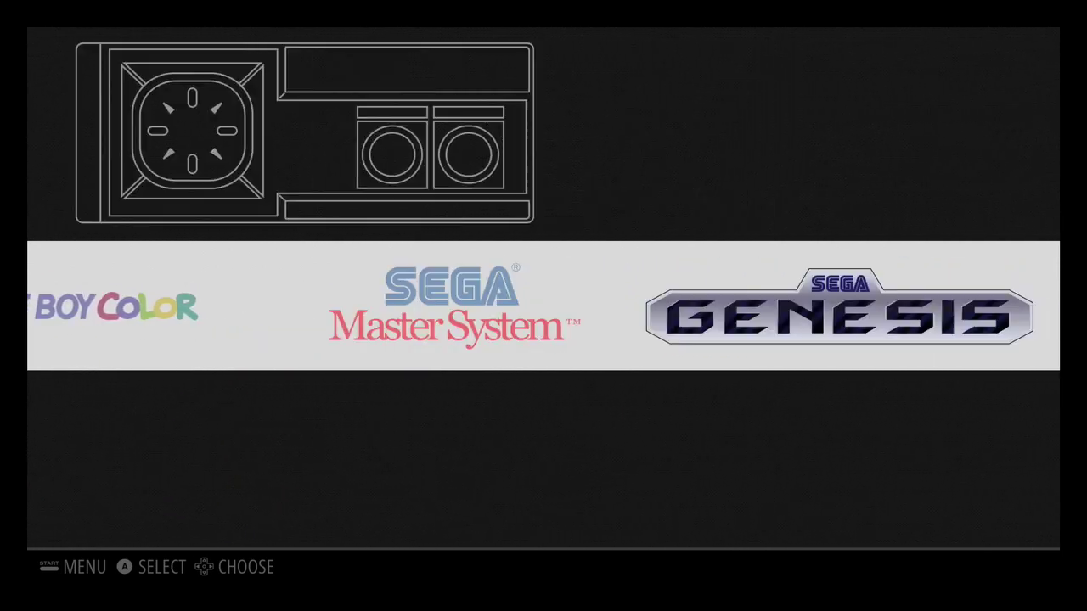
pyautogui.press('Right')
pyautogui.press('Right')
pyautogui.press('Right')
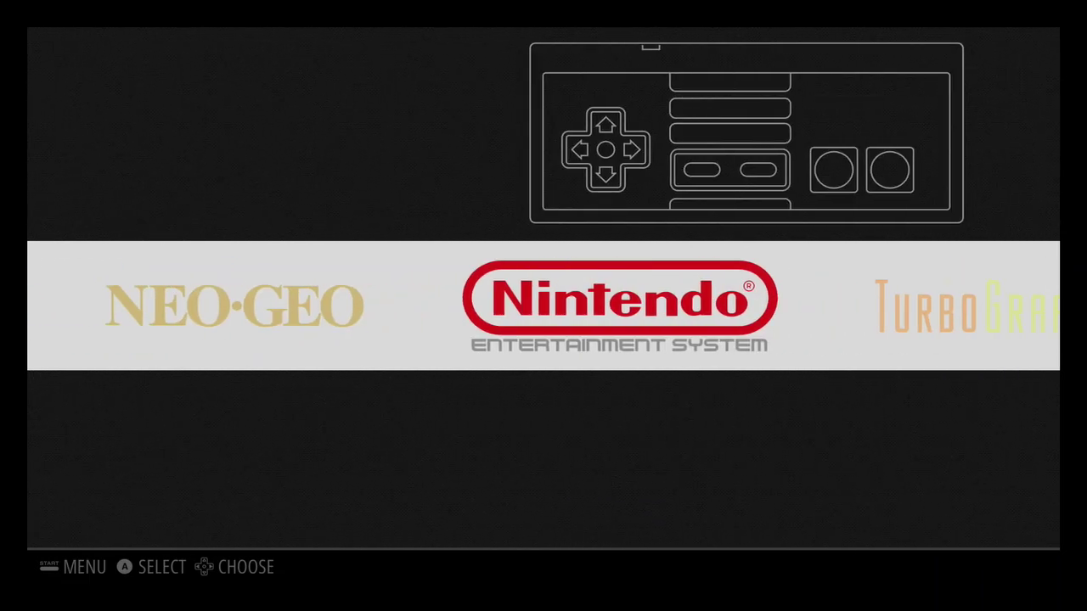
pyautogui.press('Right')
pyautogui.press('Right')
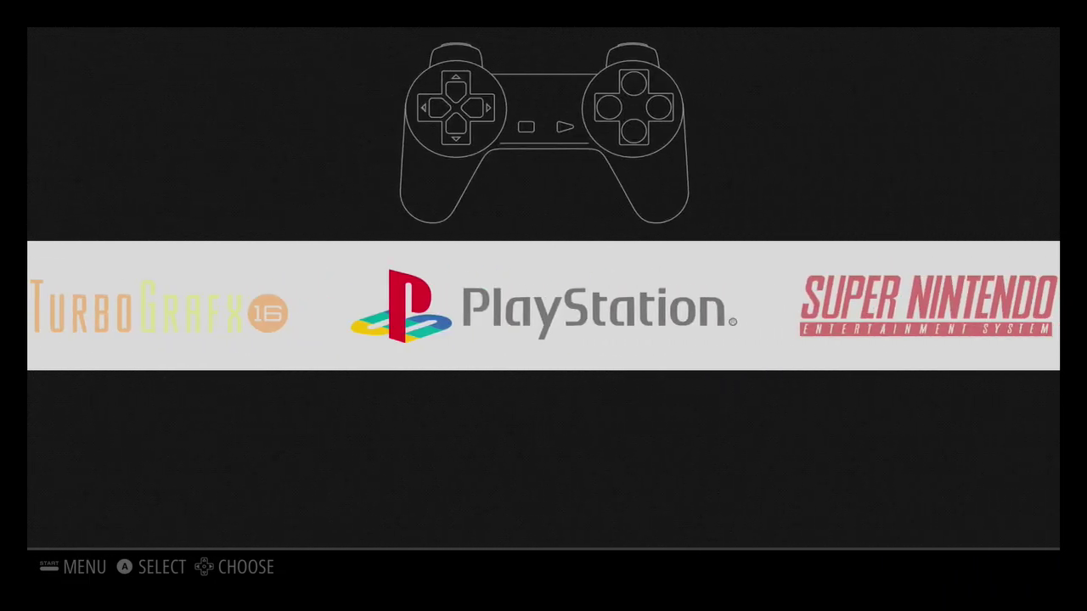